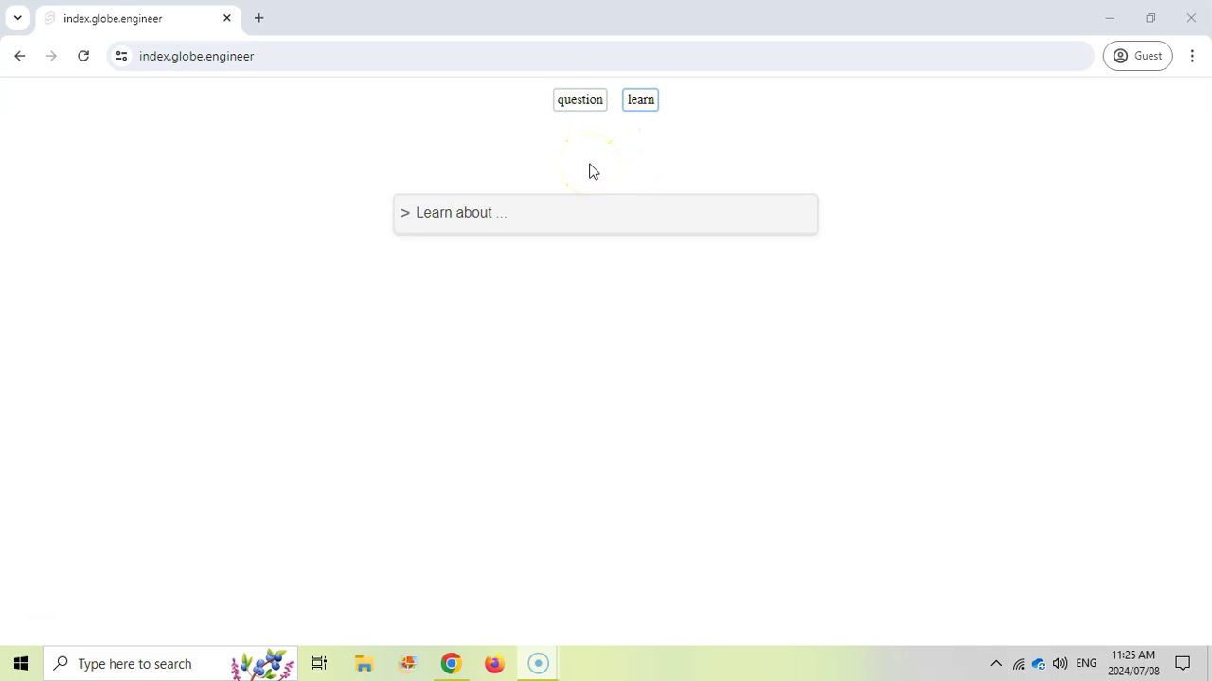
Ask Index to teach about the different blood types
left_click(508, 215)
type("T")
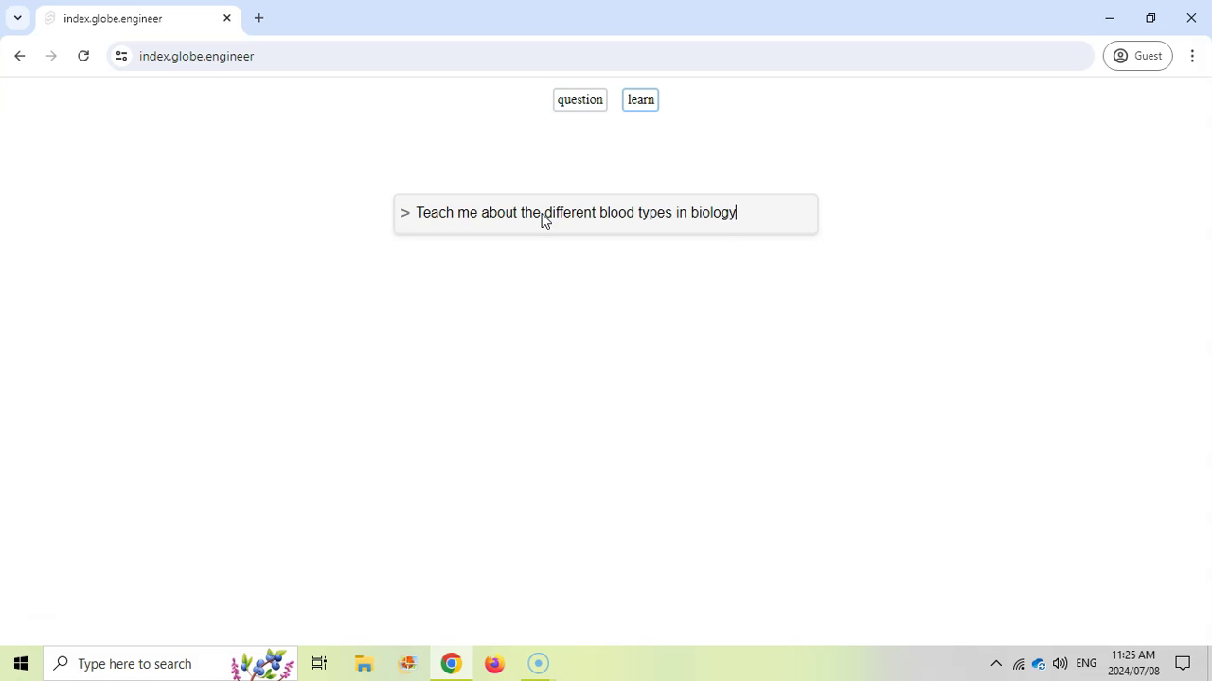
key("Return")
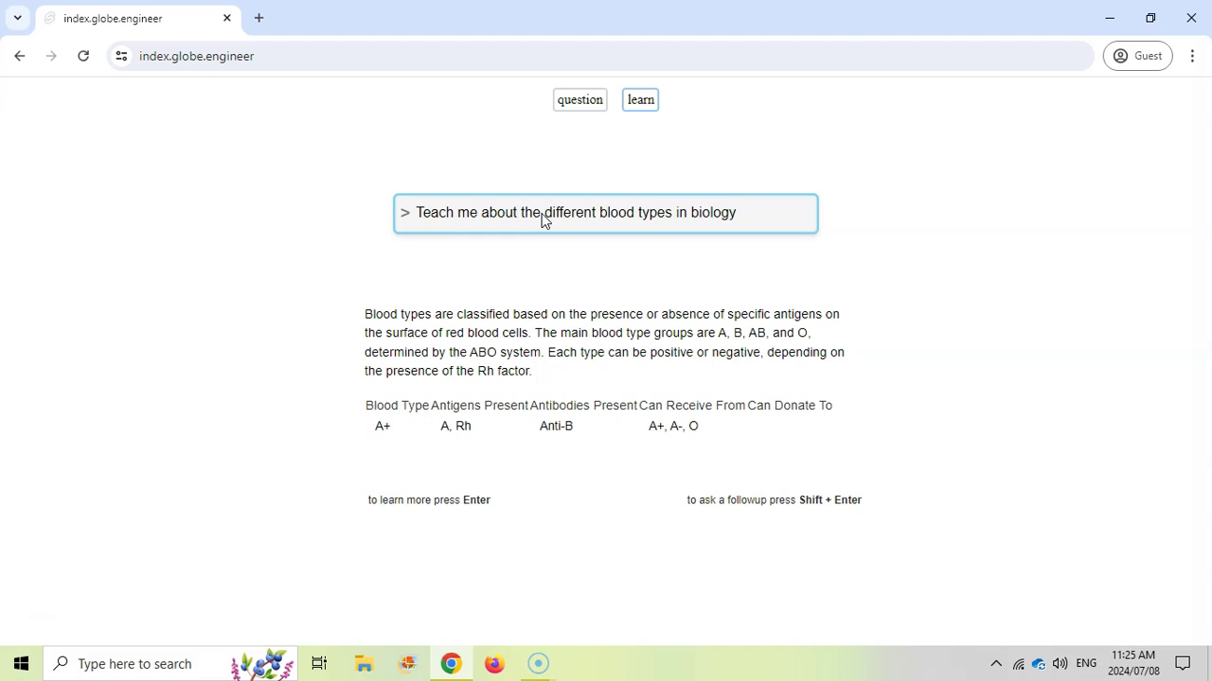
Scroll through the compatibility table and Punnett square, then open a follow-up question box
left_click(568, 222)
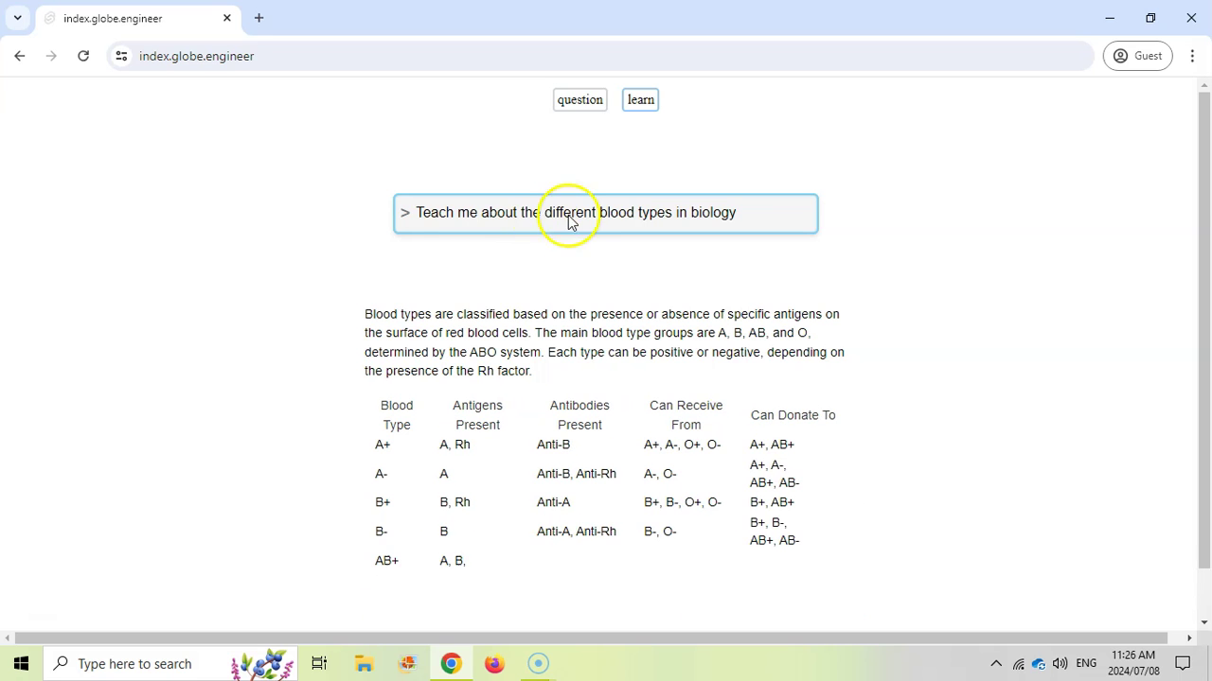
scroll(941, 336, "down", 3)
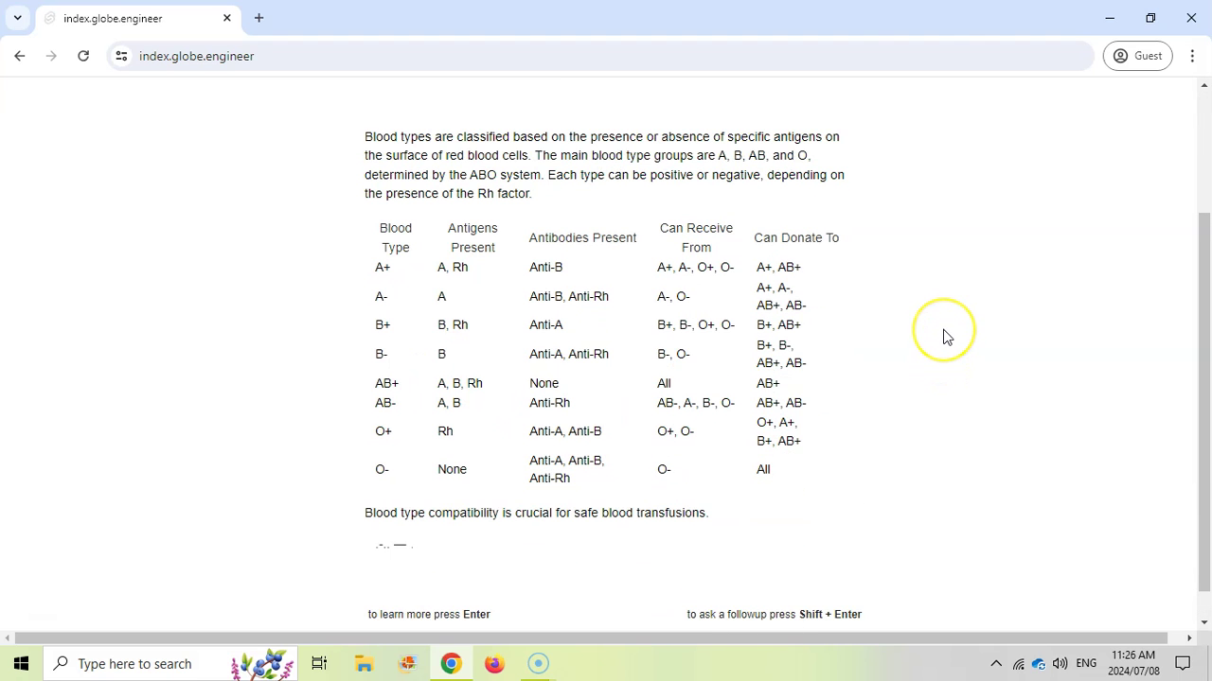
scroll(937, 339, "down", 4)
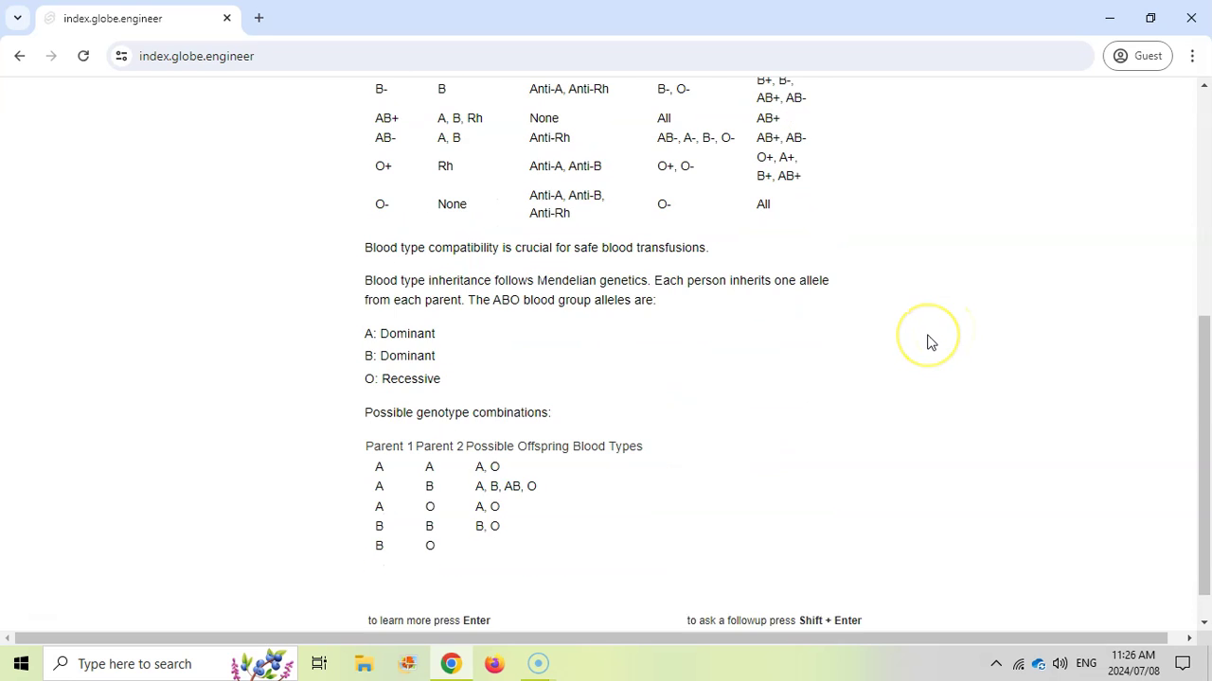
scroll(927, 343, "down", 3)
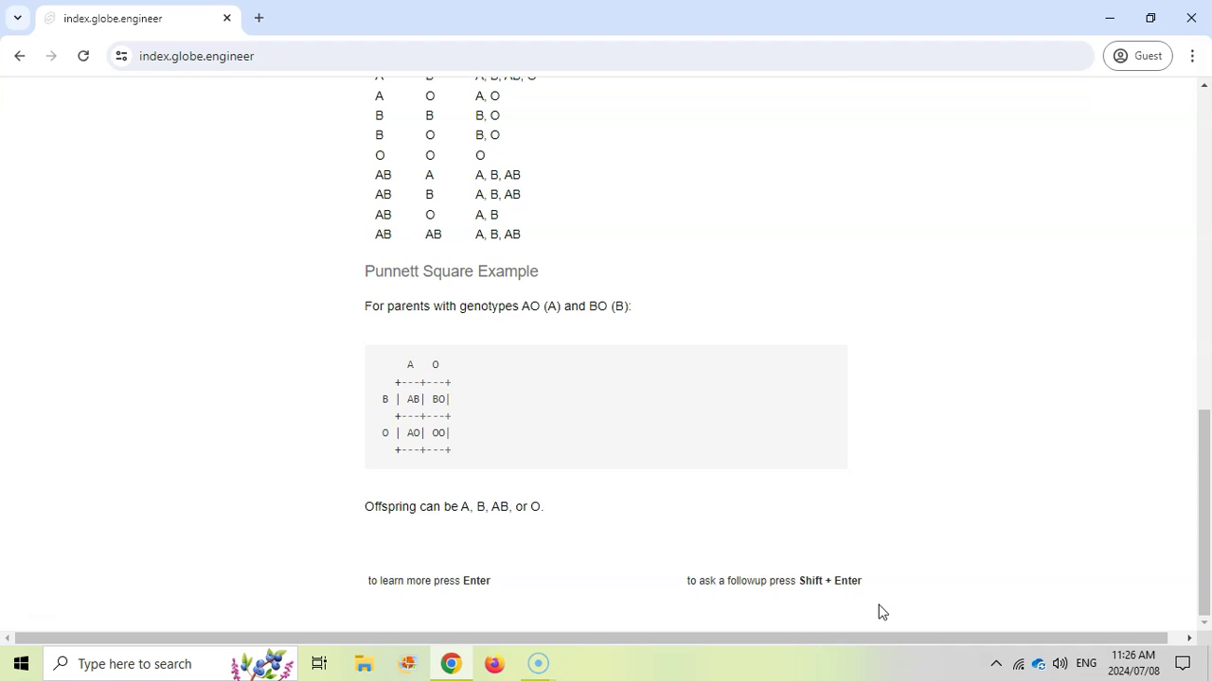
key("shift+Return")
left_click(723, 271)
Ask the follow-up 'What about blood types in other species, how do they interact with human blood.'
left_click(857, 276)
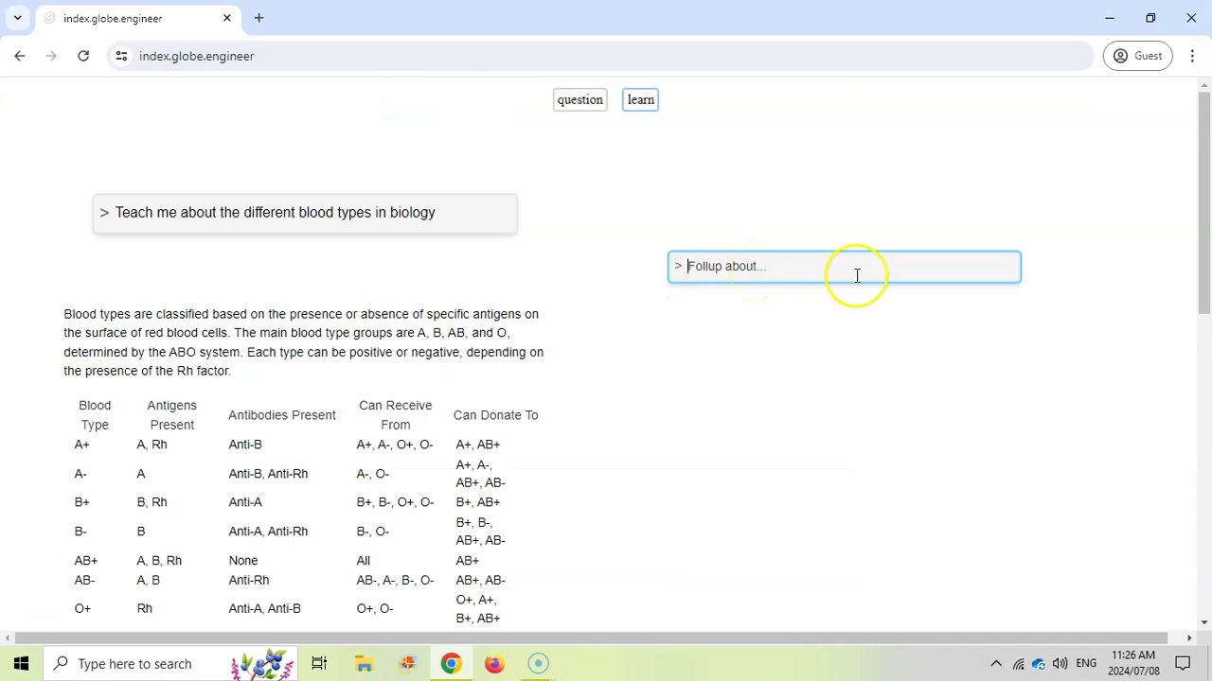
type("What about blood types in other species, how do they interact")
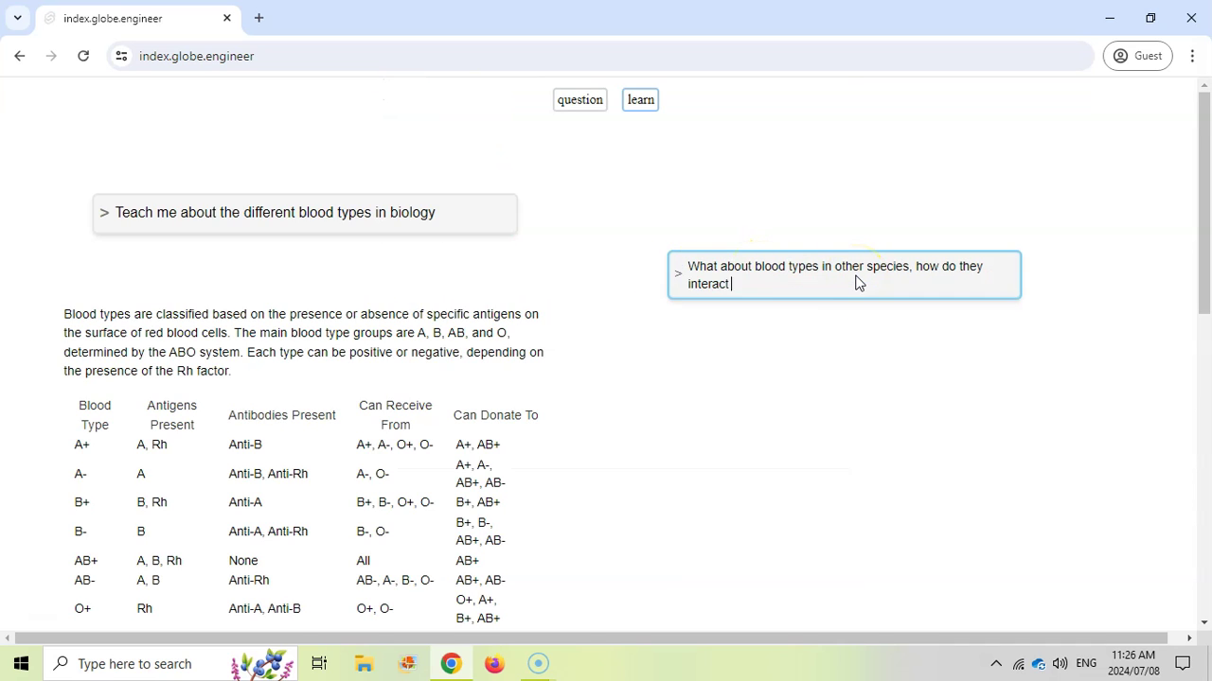
type(" with human blood.")
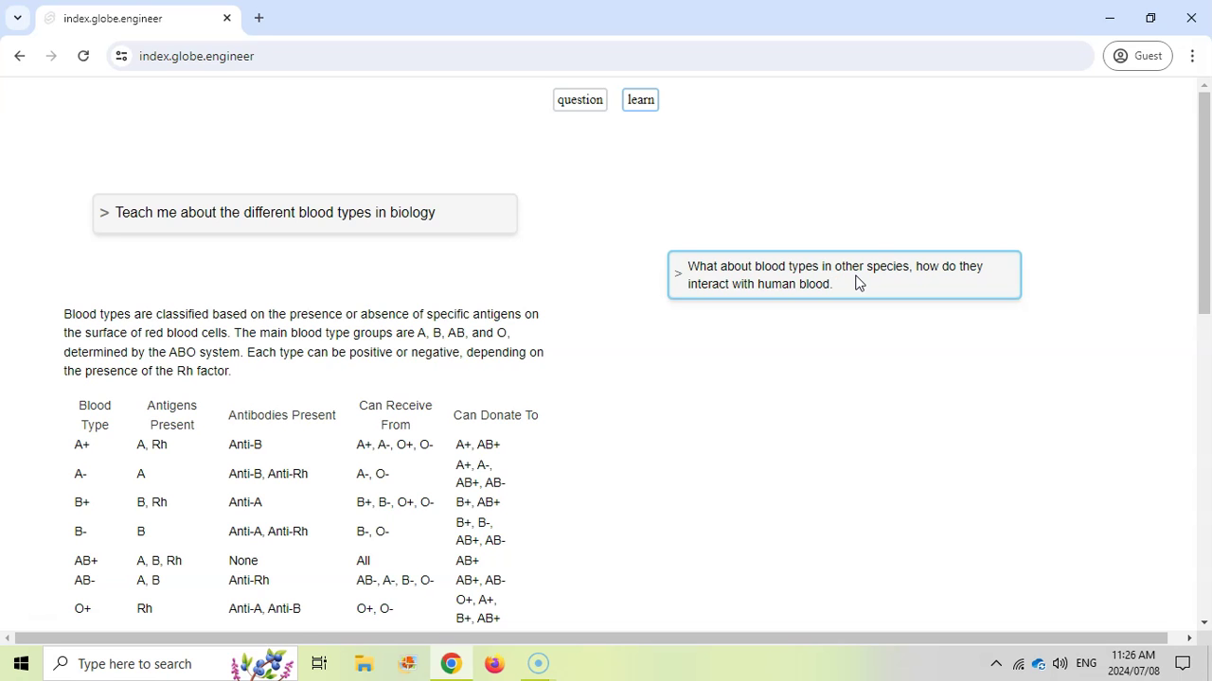
key("Return")
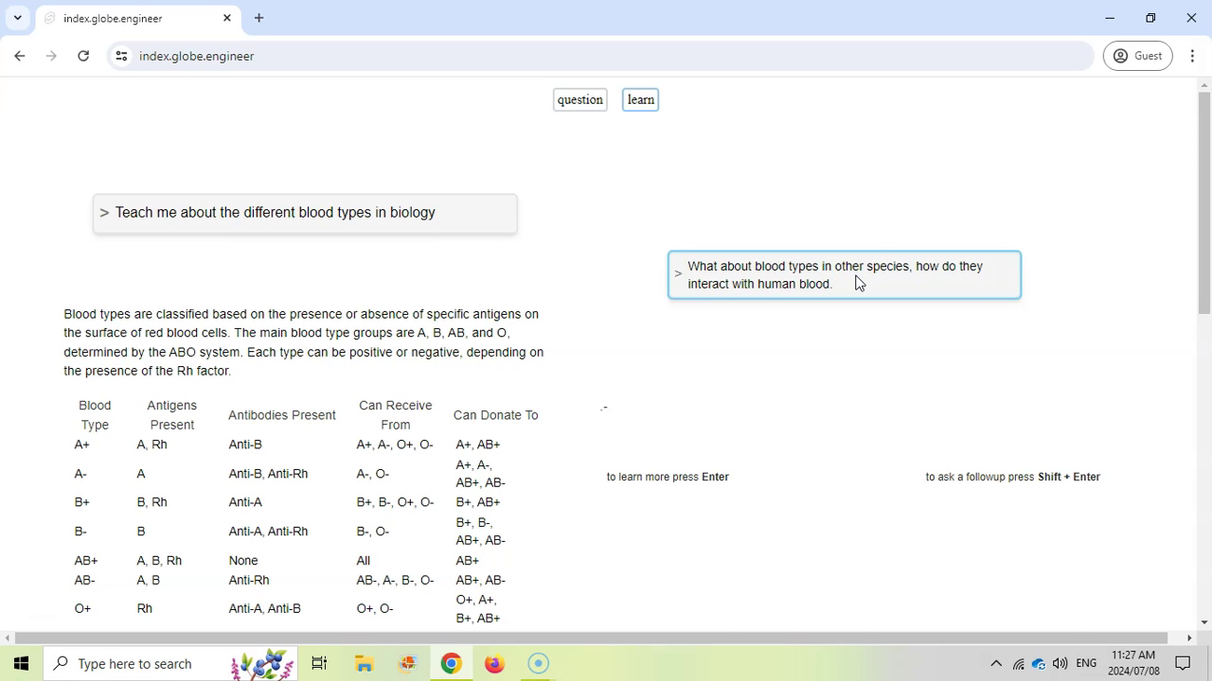
Read the answer on dog, cat and horse blood types, then move to the new follow-up box
scroll(974, 351, "down", 5)
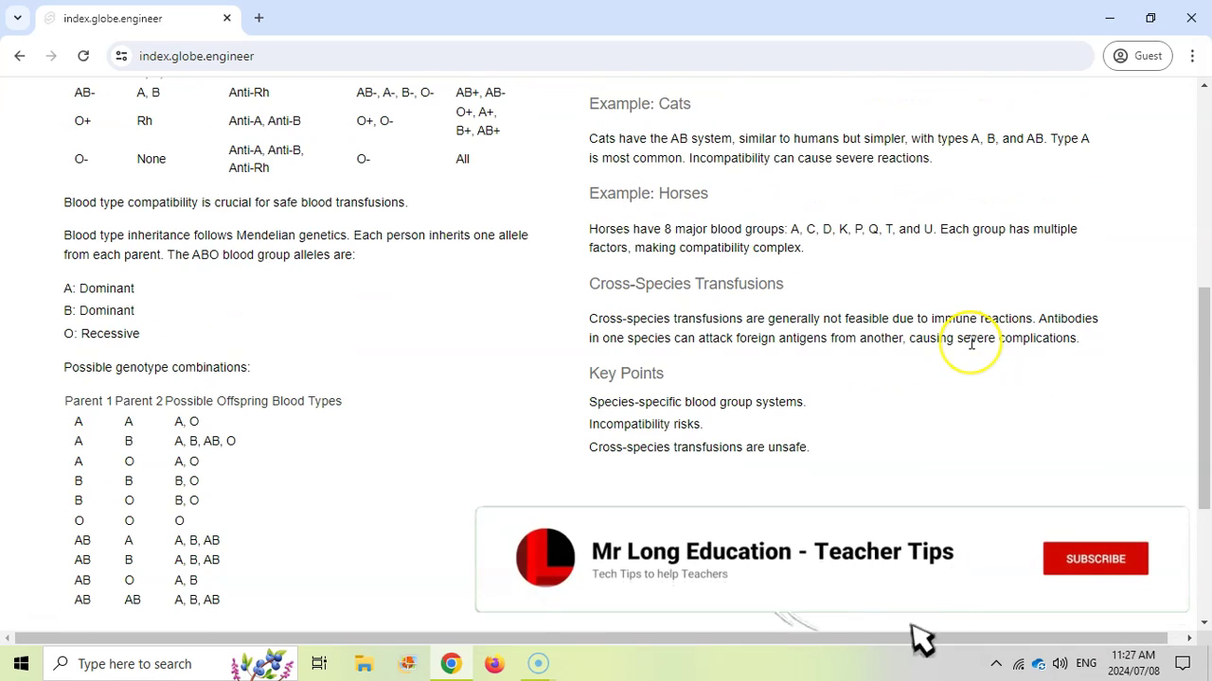
scroll(971, 348, "down", 3)
scroll(973, 355, "down", 2)
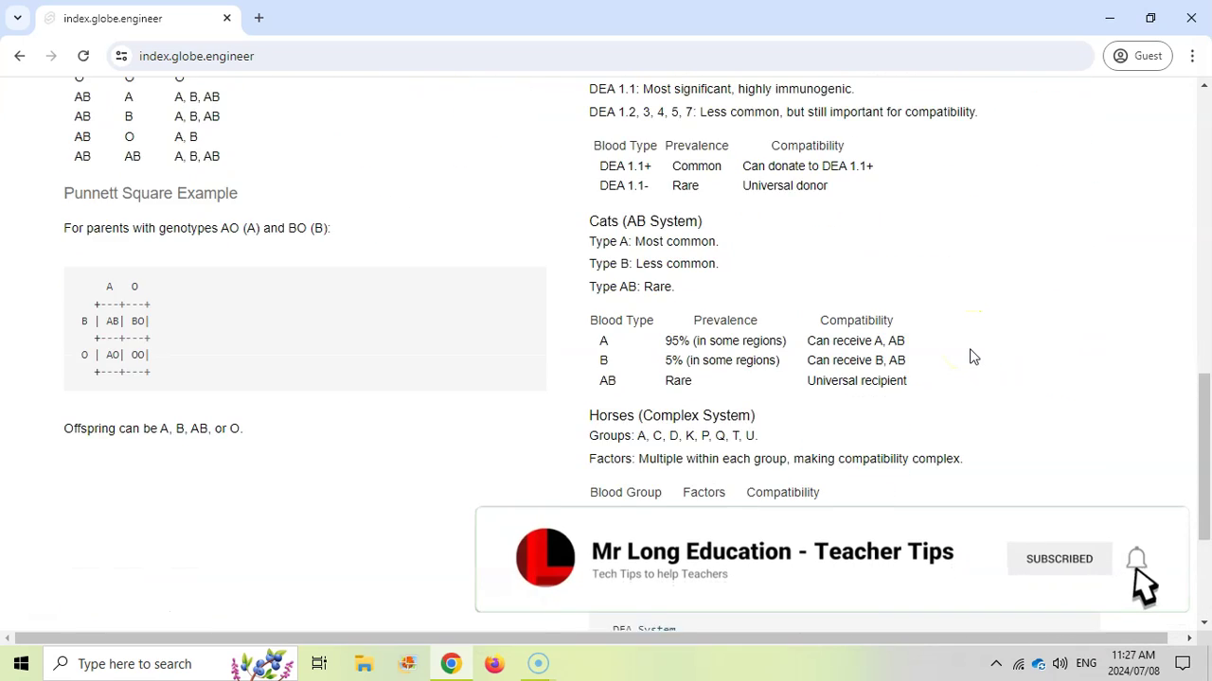
scroll(971, 356, "down", 3)
scroll(972, 359, "down", 1)
scroll(971, 364, "down", 2)
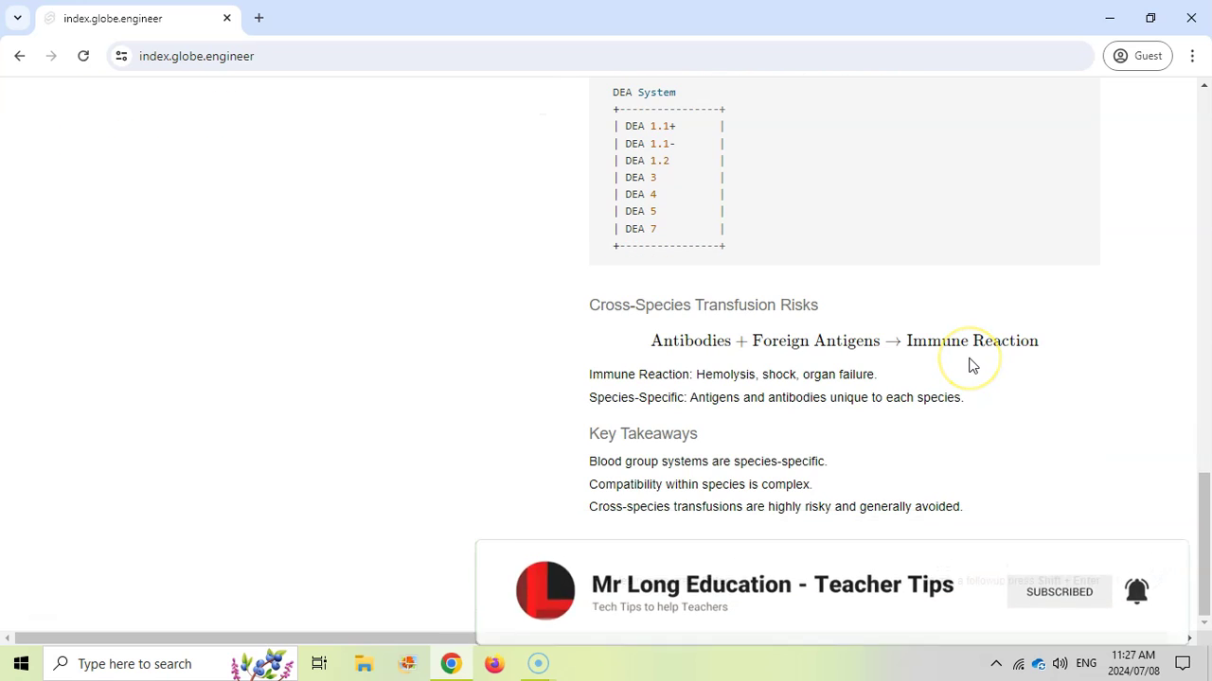
mouse_move(945, 639)
left_mouse_down()
mouse_move(814, 651)
mouse_move(600, 643)
left_mouse_up()
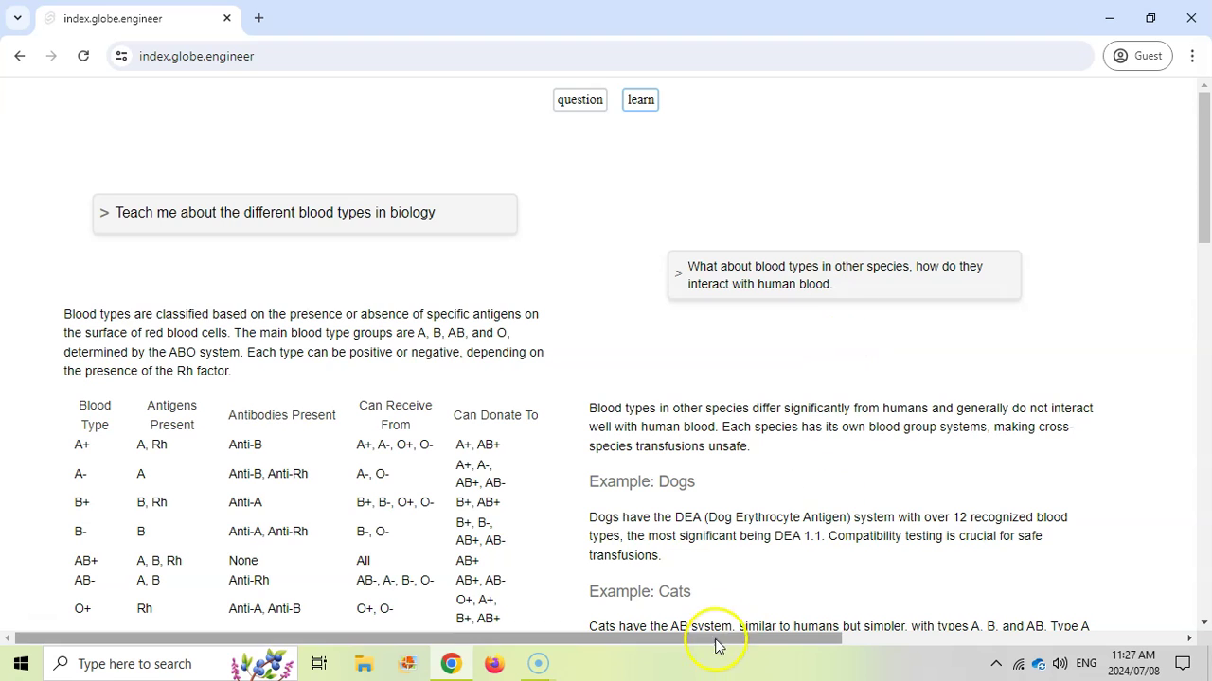
left_click_drag(716, 644, 1061, 629)
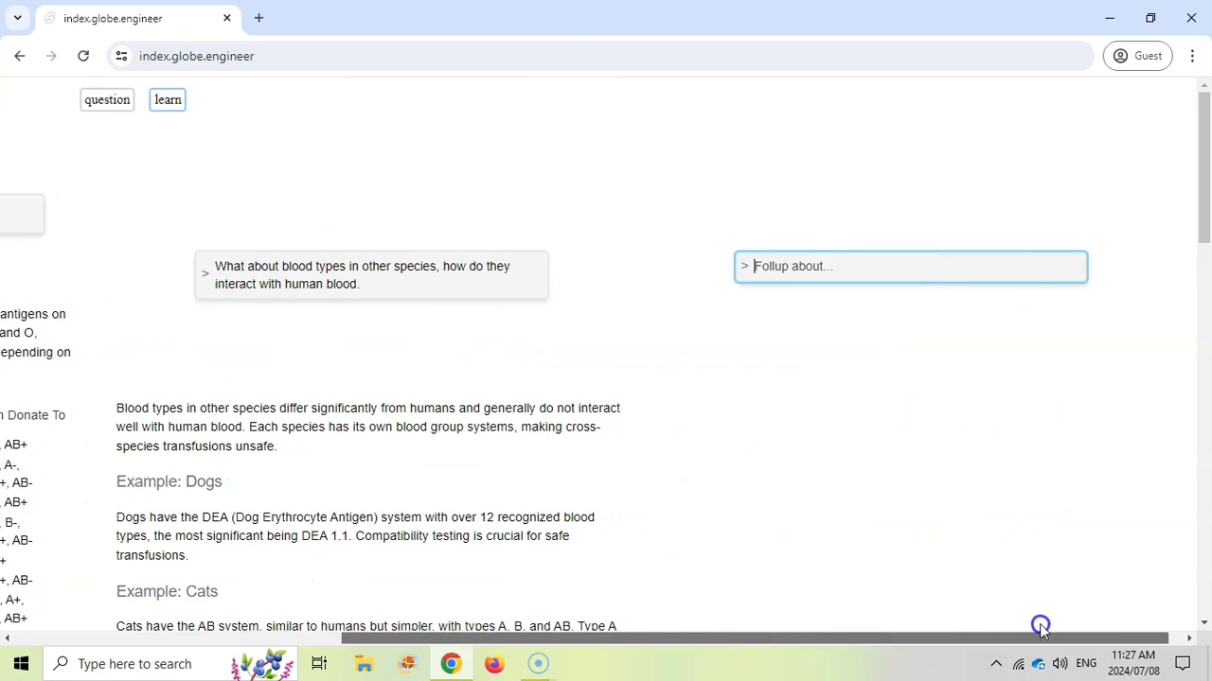
Ask 'What are the organs and systems used for blood in the human body.' and read the answer
type("What are the organs and systems used for blood in the human body.")
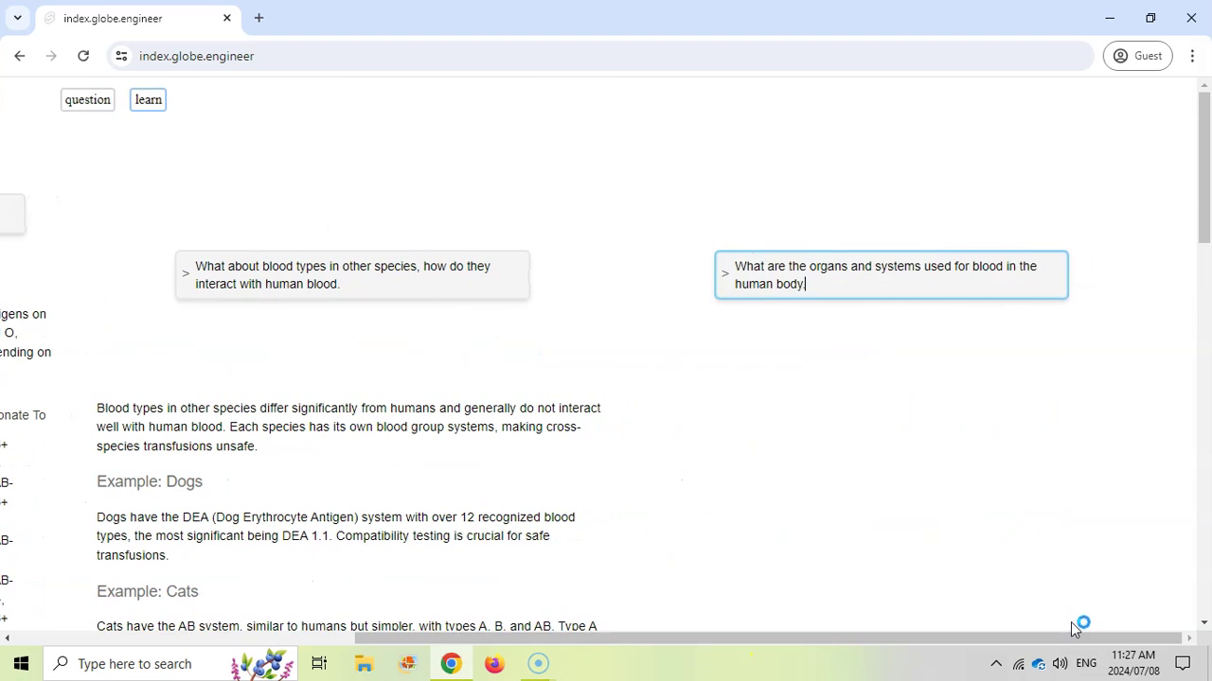
key("Return")
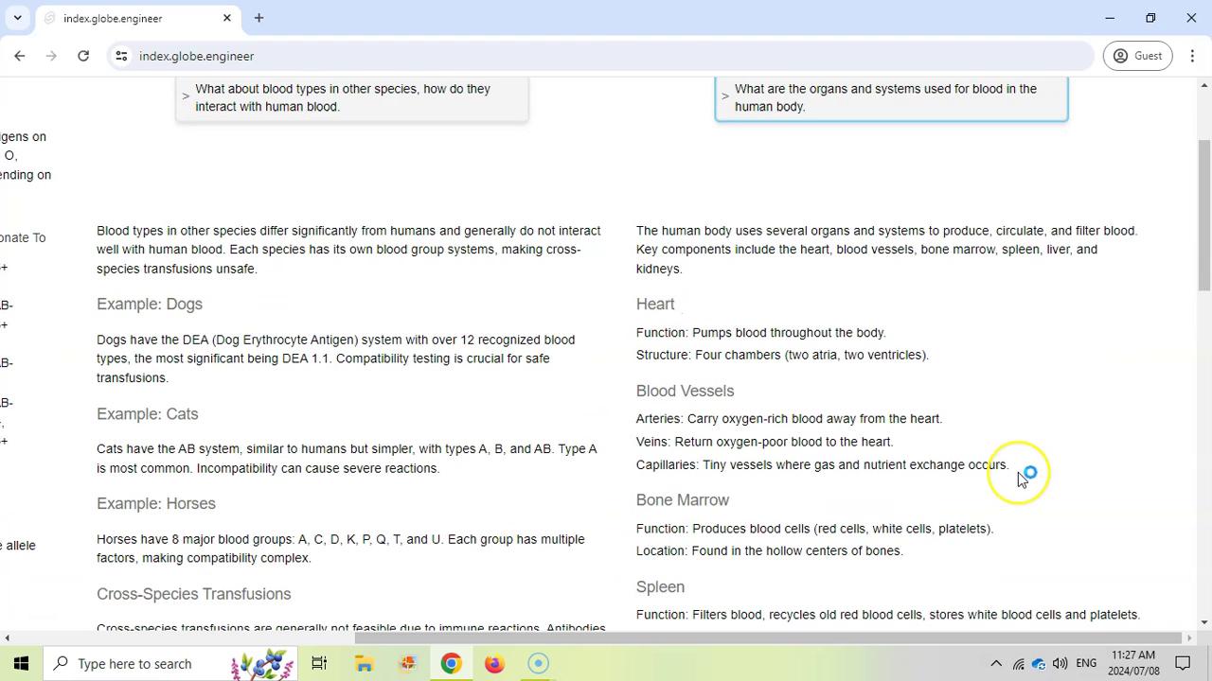
scroll(1018, 472, "down", 1)
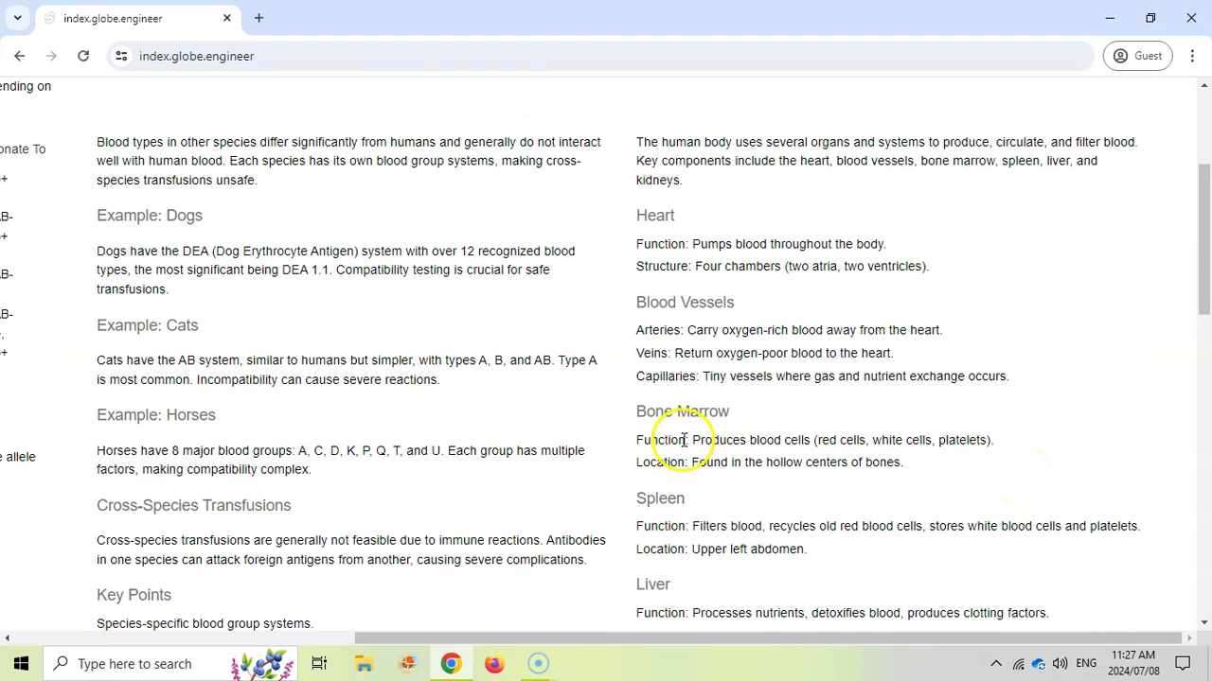
scroll(804, 454, "down", 5)
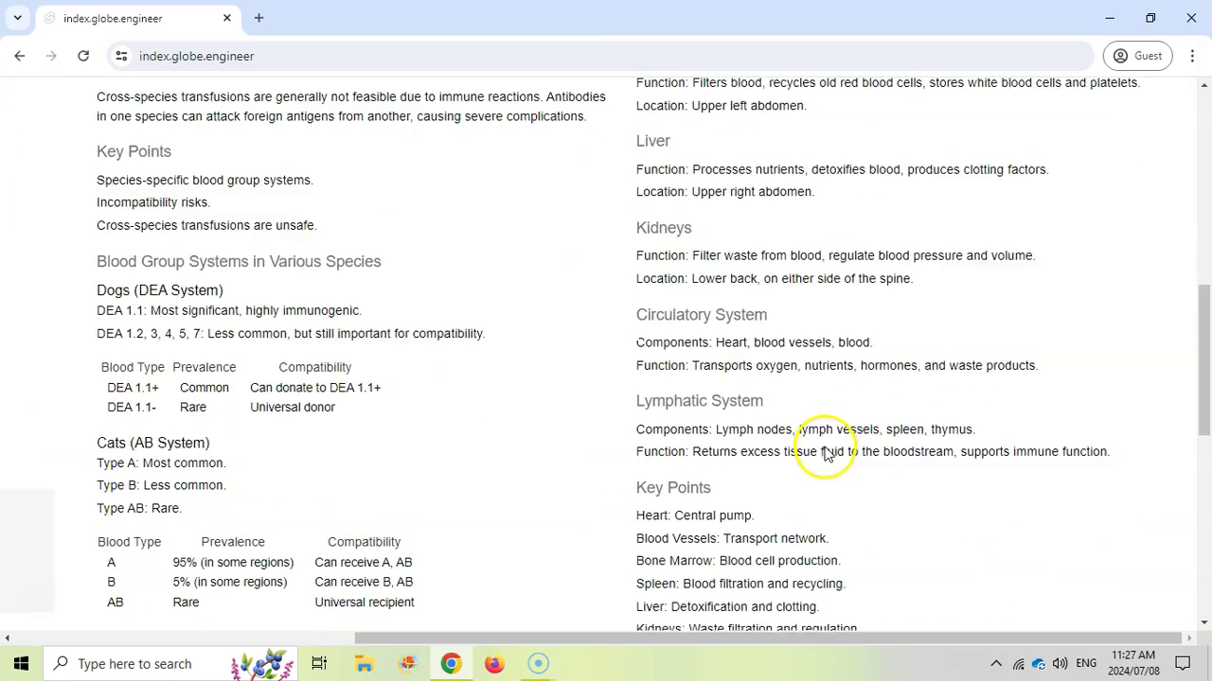
scroll(838, 493, "down", 8)
left_click_drag(918, 638, 432, 631)
Scroll back through the blood-type lesson and follow-ups, then switch Index to quiz mode
scroll(441, 520, "up", 4)
scroll(398, 413, "up", 5)
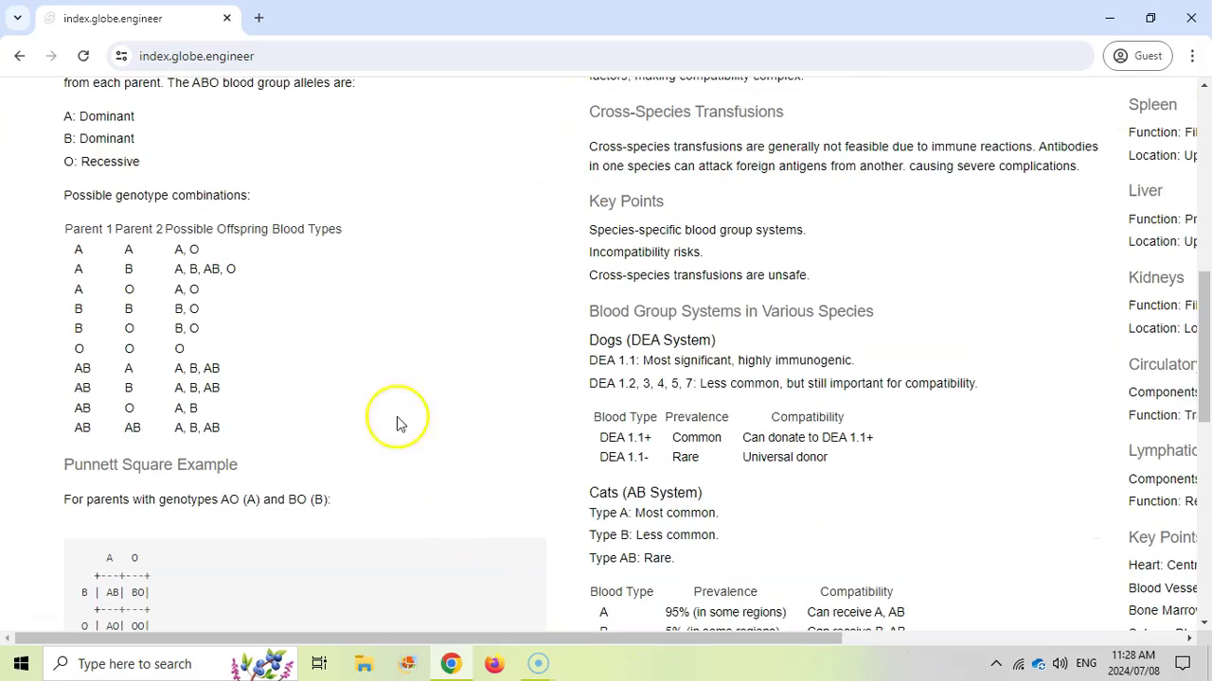
scroll(309, 300, "up", 3)
scroll(310, 300, "up", 3)
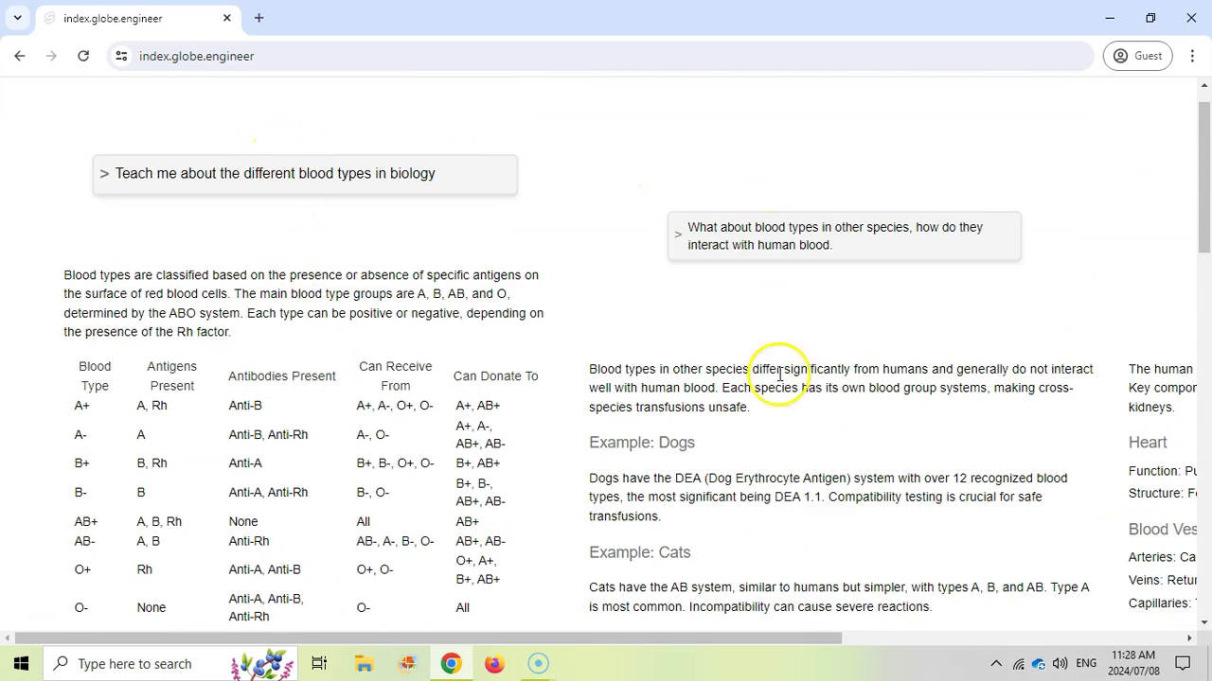
left_click_drag(765, 644, 992, 632)
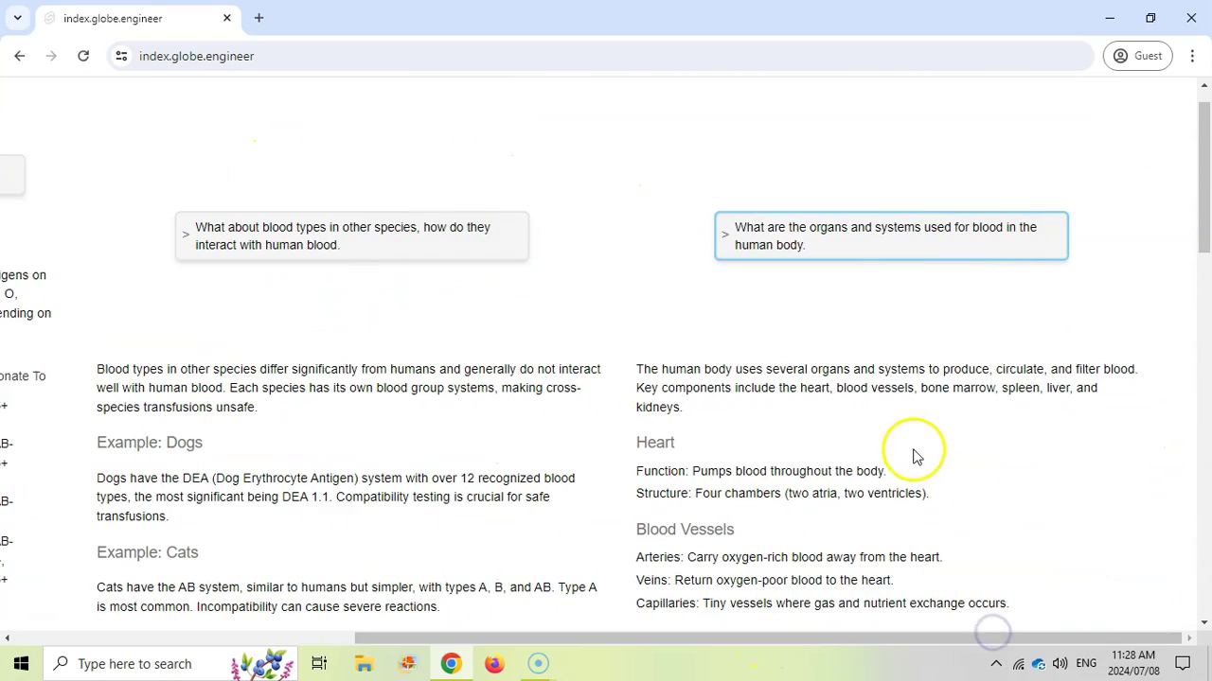
scroll(456, 381, "left", 5)
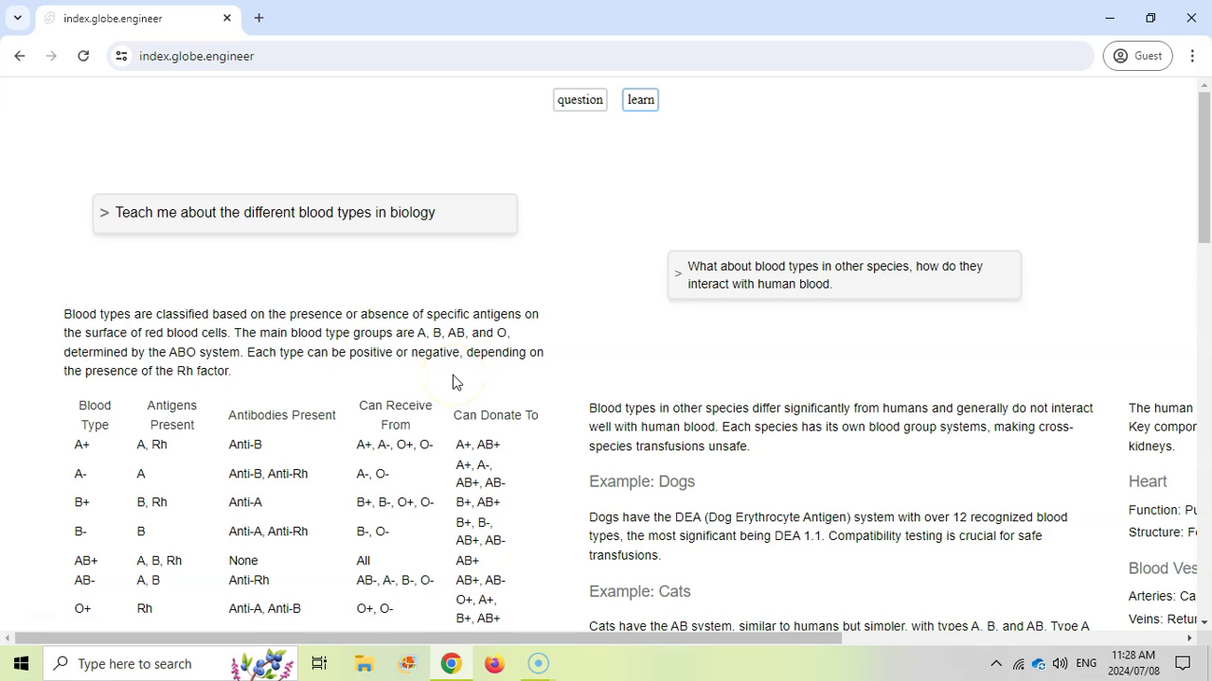
left_click(580, 100)
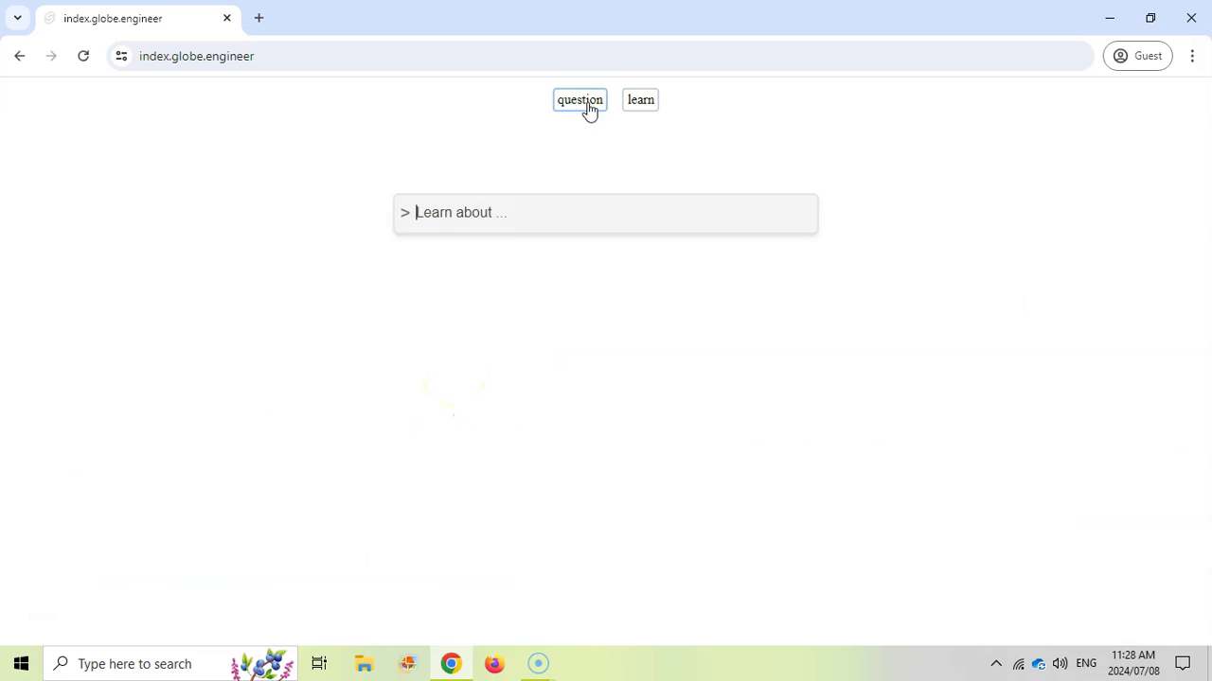
Start a quiz on 'Learn about the different parts of speech'
left_click(801, 150)
type("Learn about the differ")
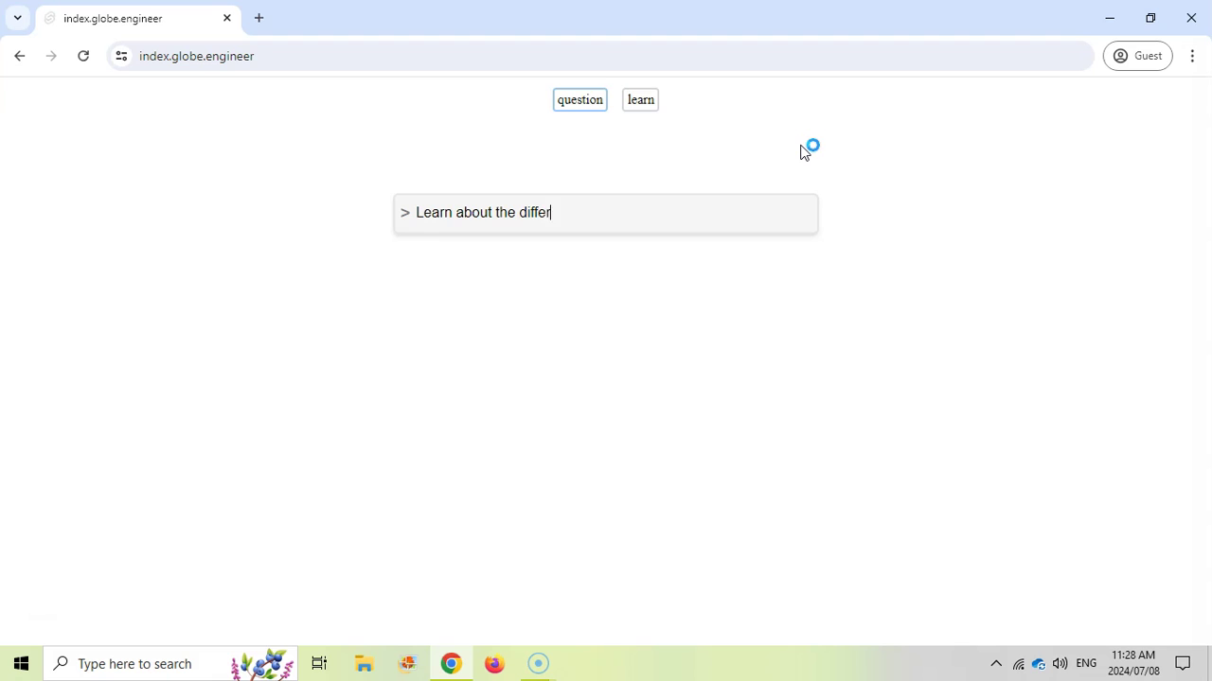
type("ent parts of speech")
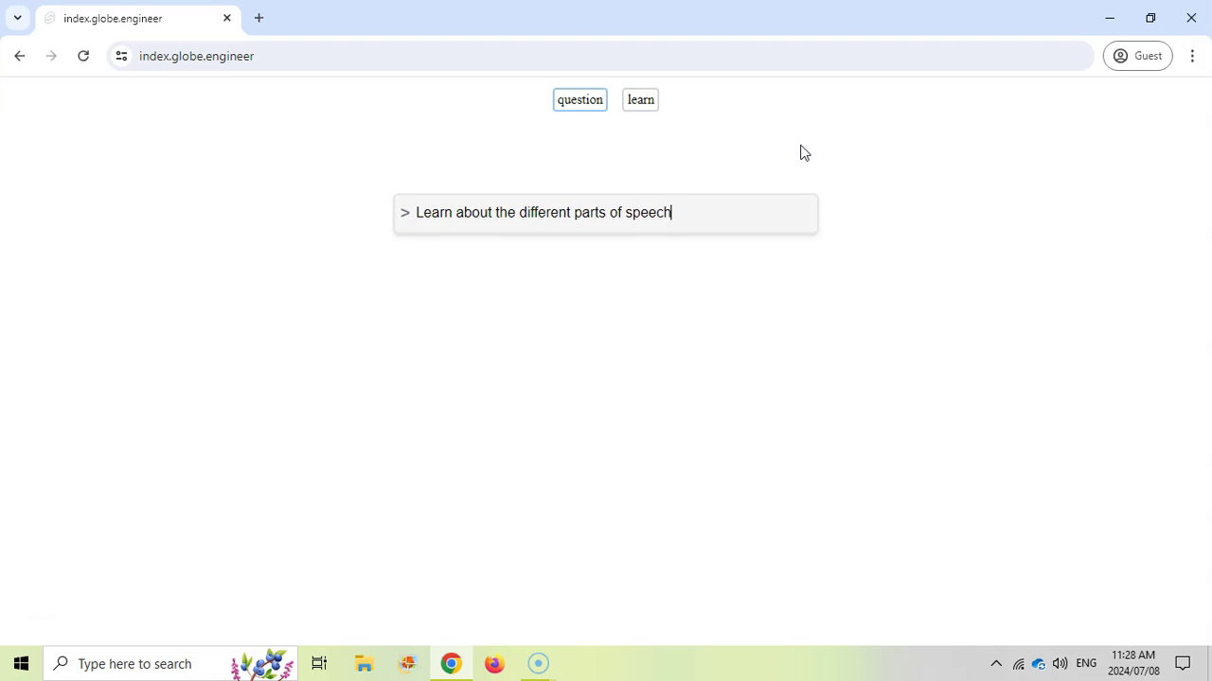
key("Return")
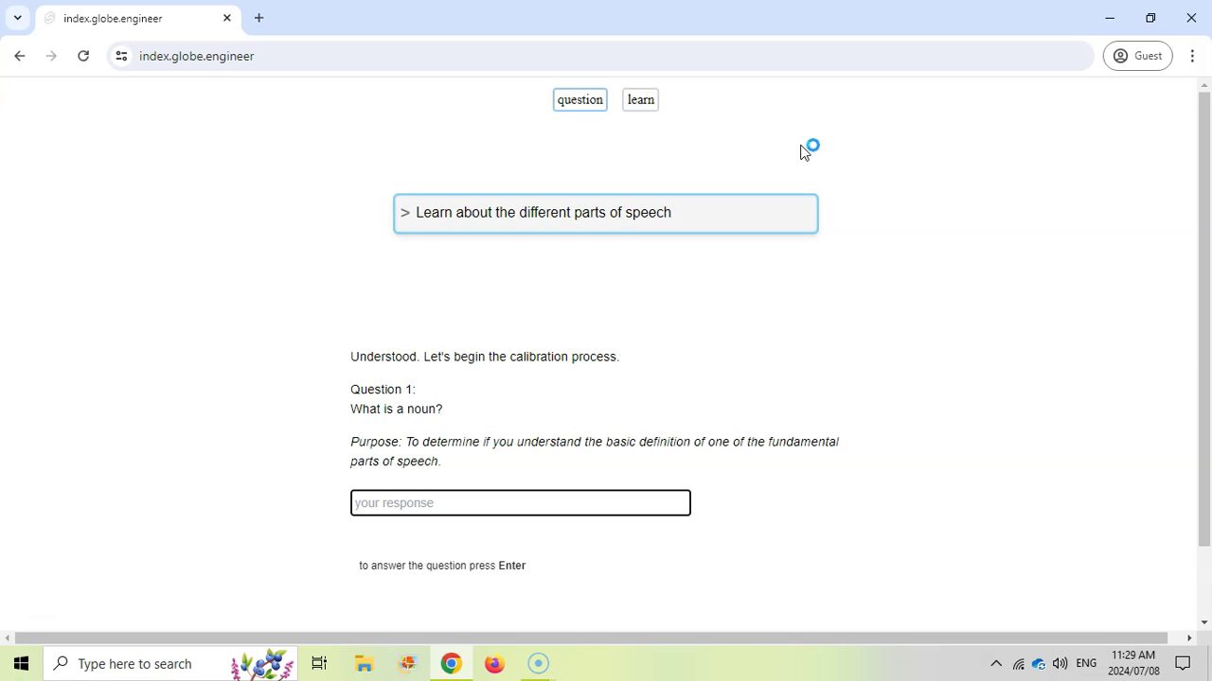
Answer the noun, verb and adjective questions ('it's a place, or thing or object', 'it is a doing word', 'type of aeroplane')
type("it's a place, or thing or object")
key("Return")
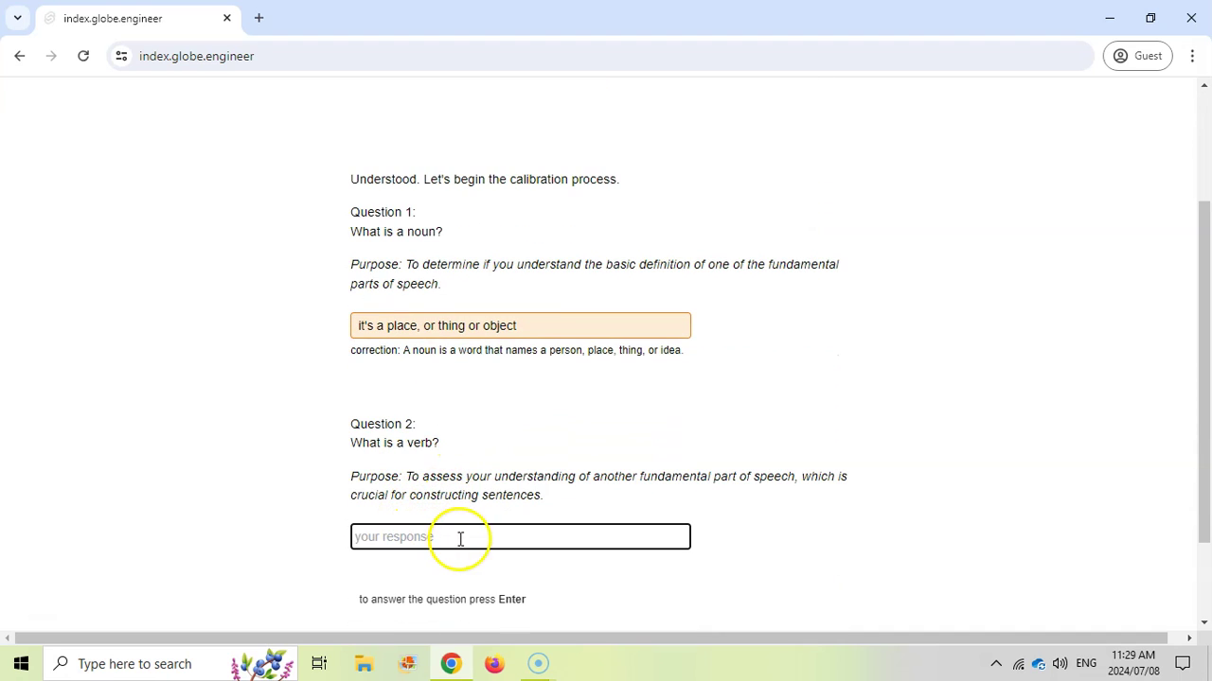
type("it is a doing word")
key("Return")
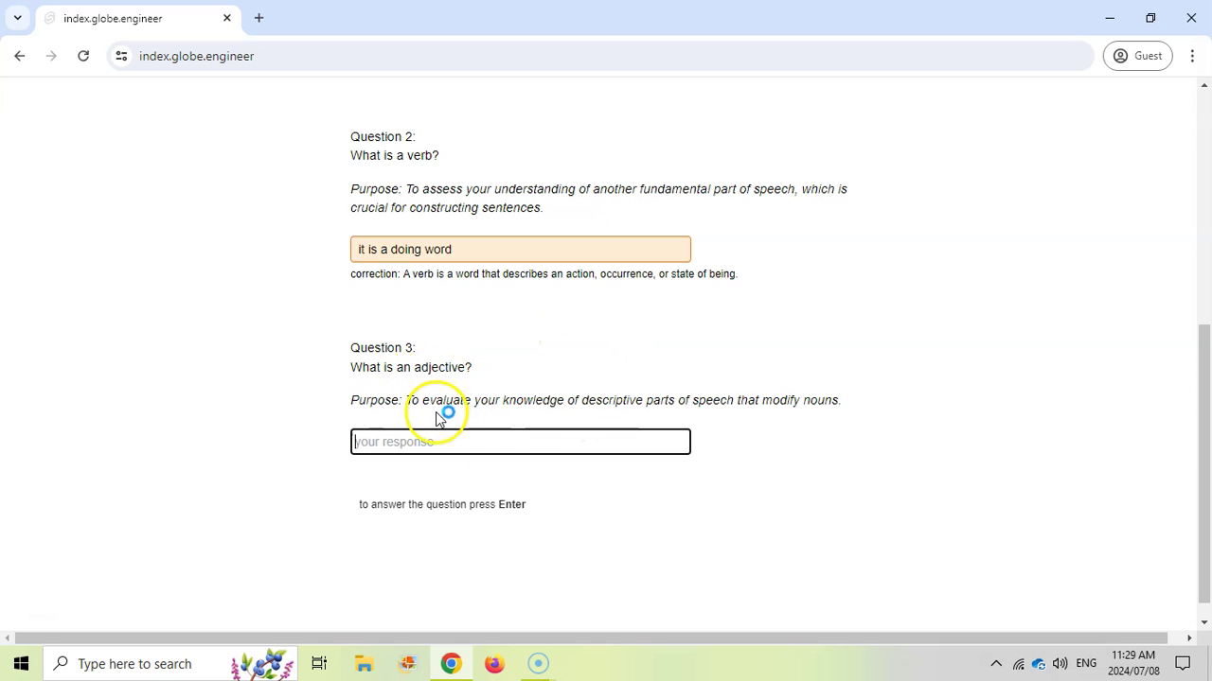
type("type of aeroplane")
key("Return")
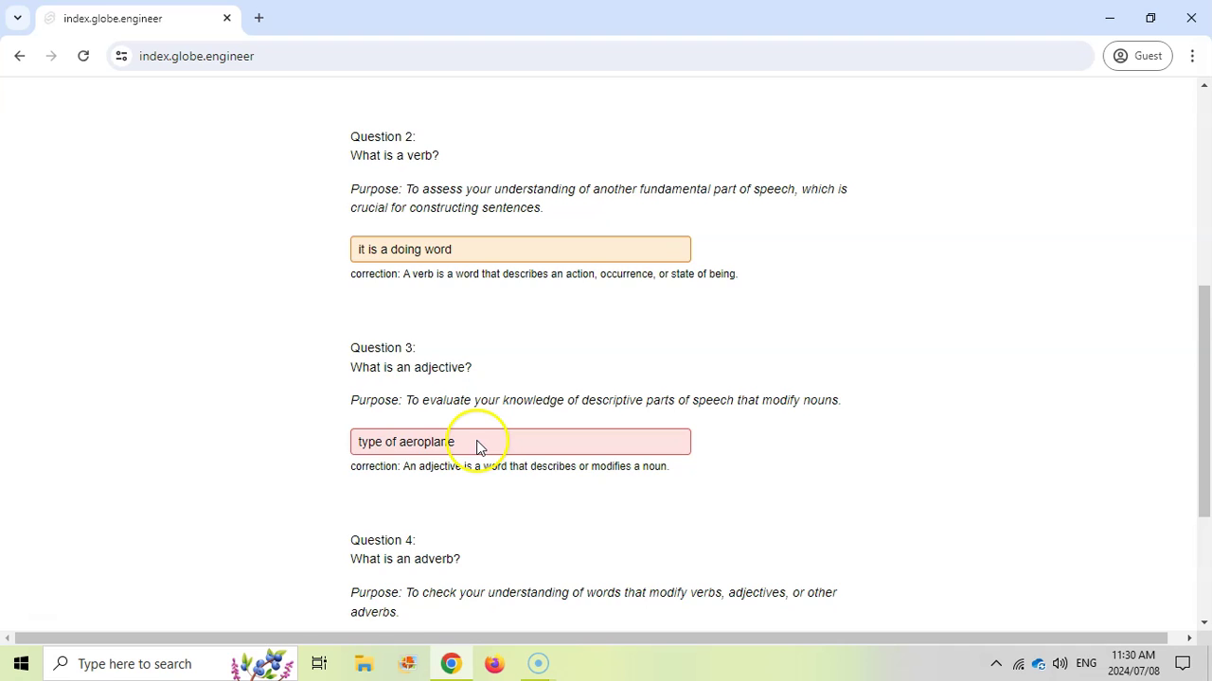
Answer the adverb and pronoun questions to get the graded summary of knowledge
type("A word that describes a verb")
key("Return")
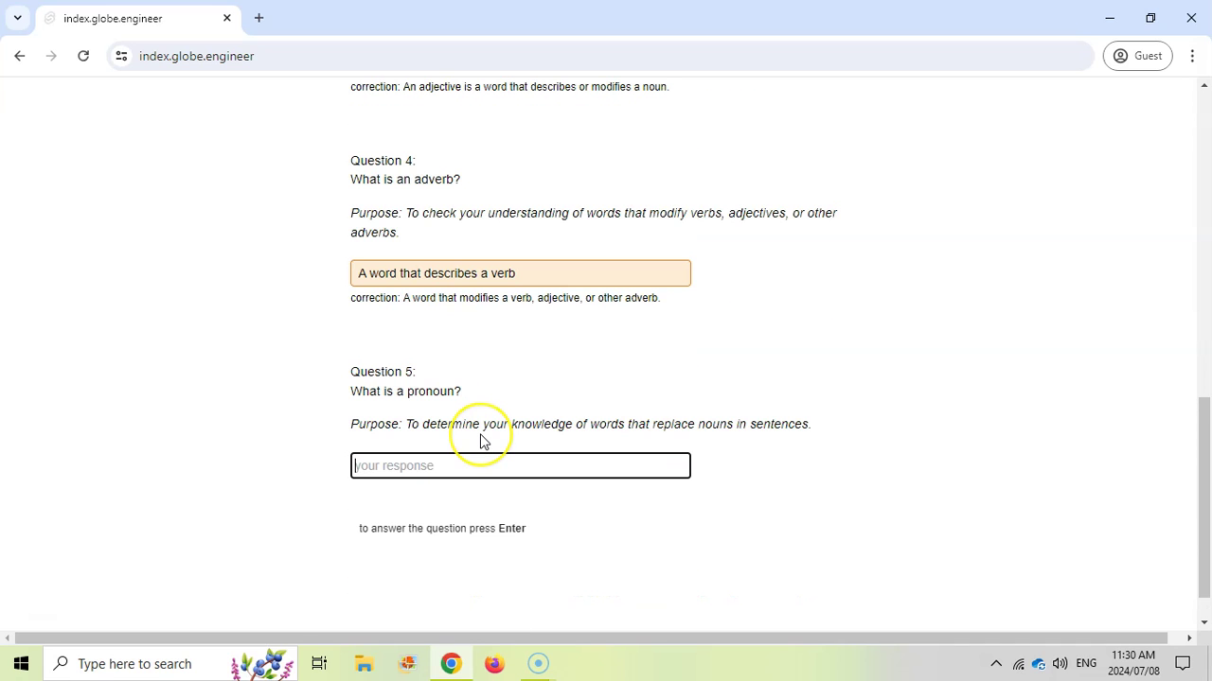
type("A word that can replace a noun in a sentence.")
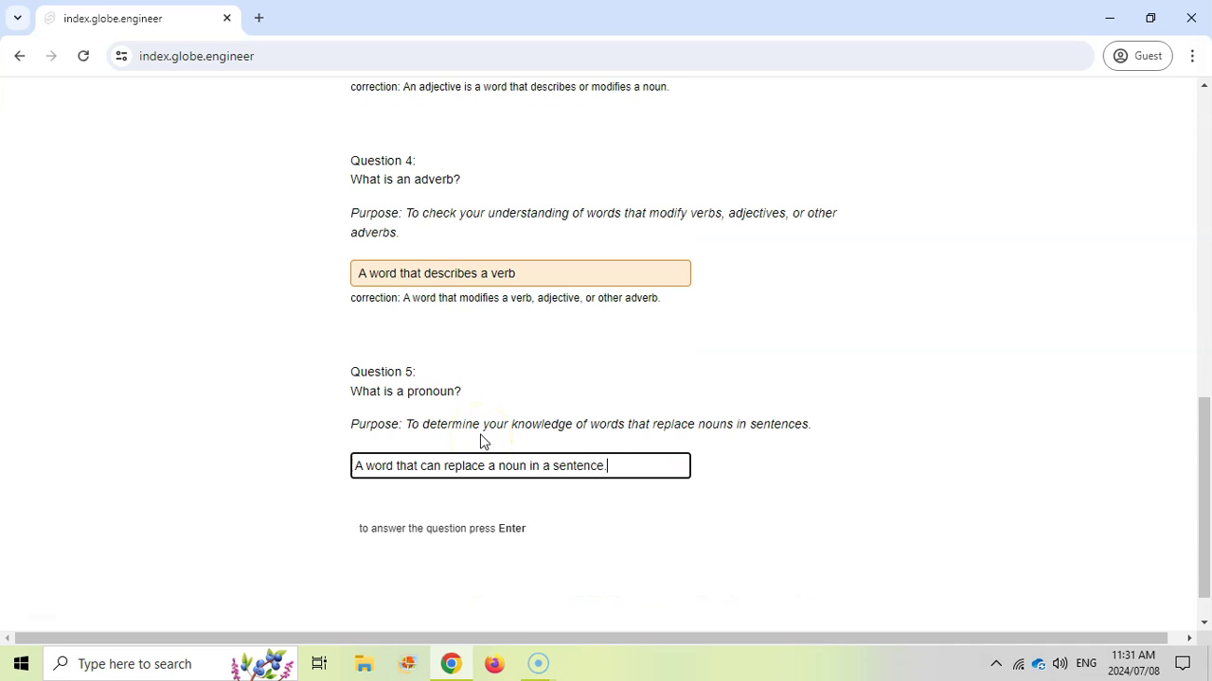
key("Return")
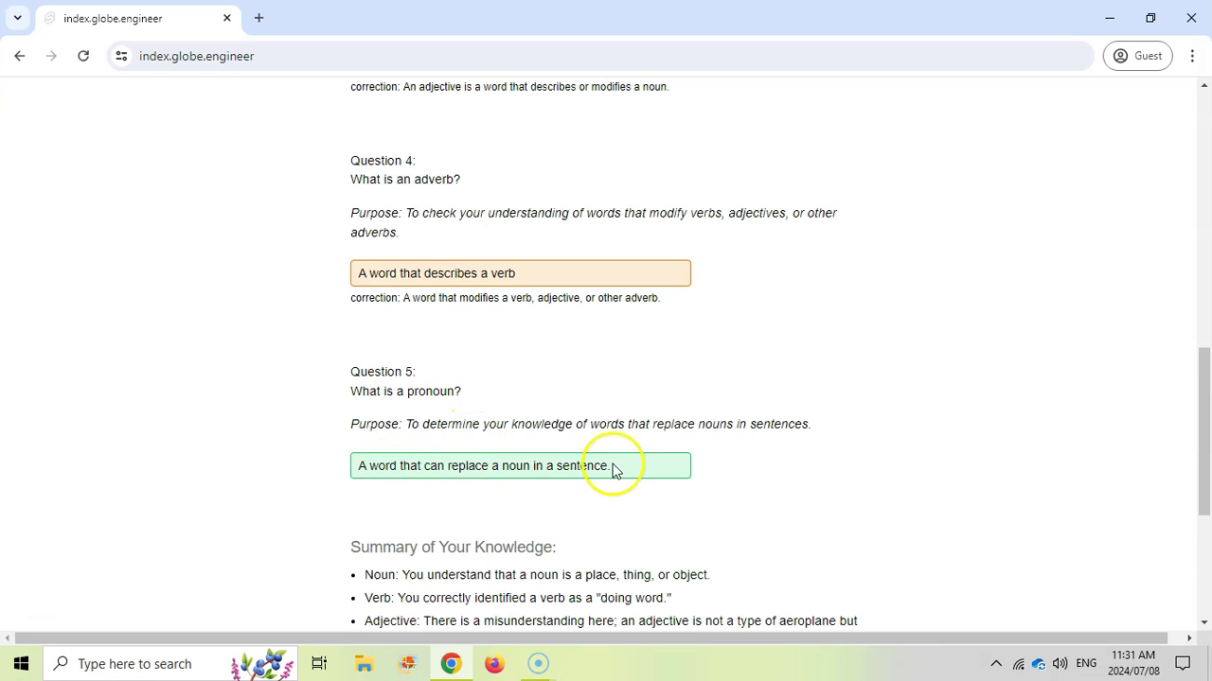
scroll(468, 476, "down", 2)
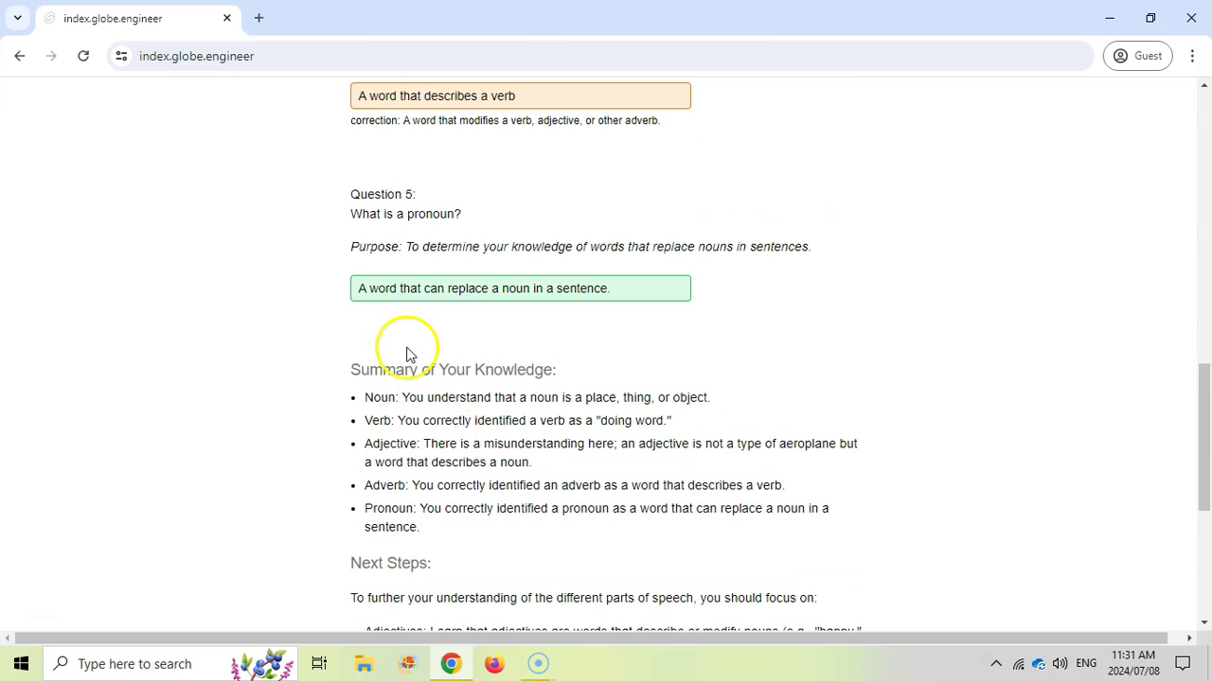
scroll(425, 557, "down", 2)
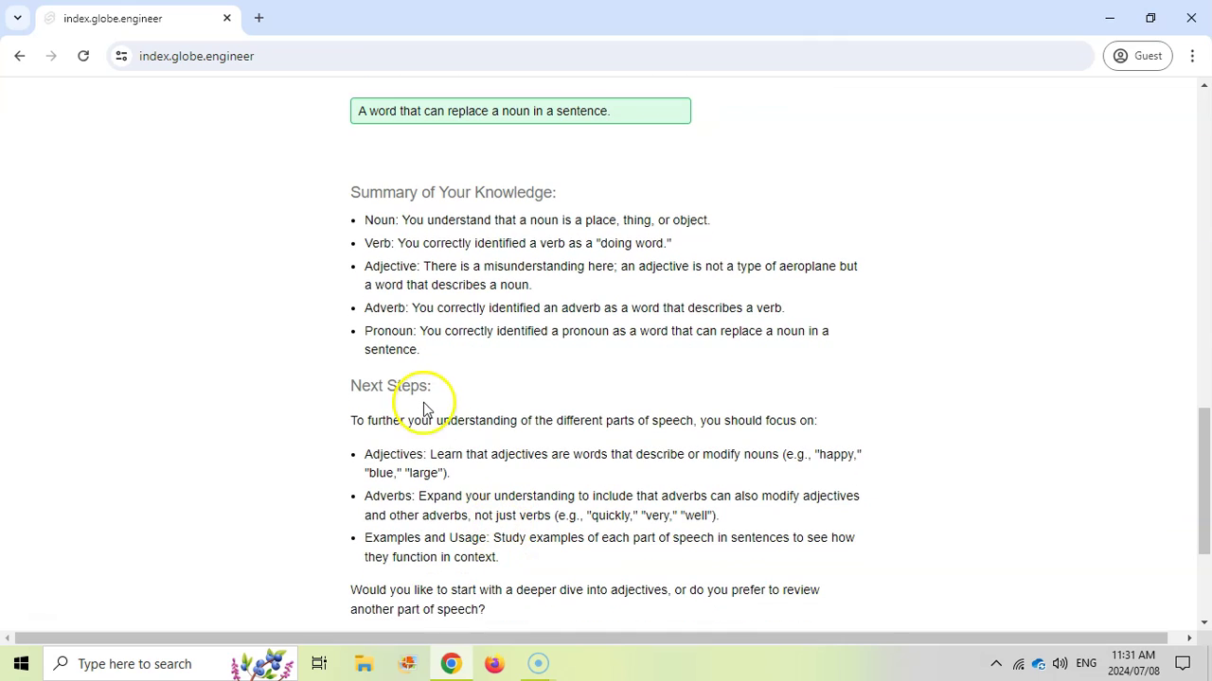
scroll(492, 563, "down", 2)
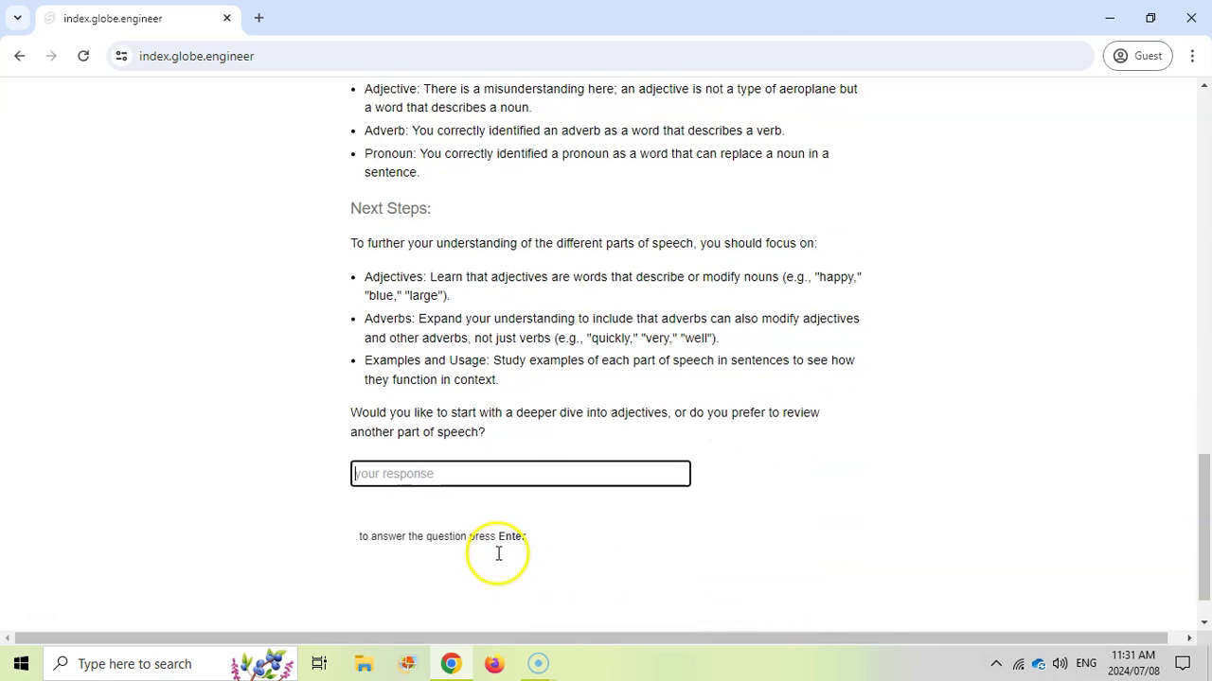
scroll(492, 483, "up", 3)
scroll(483, 416, "up", 8)
scroll(478, 419, "up", 4)
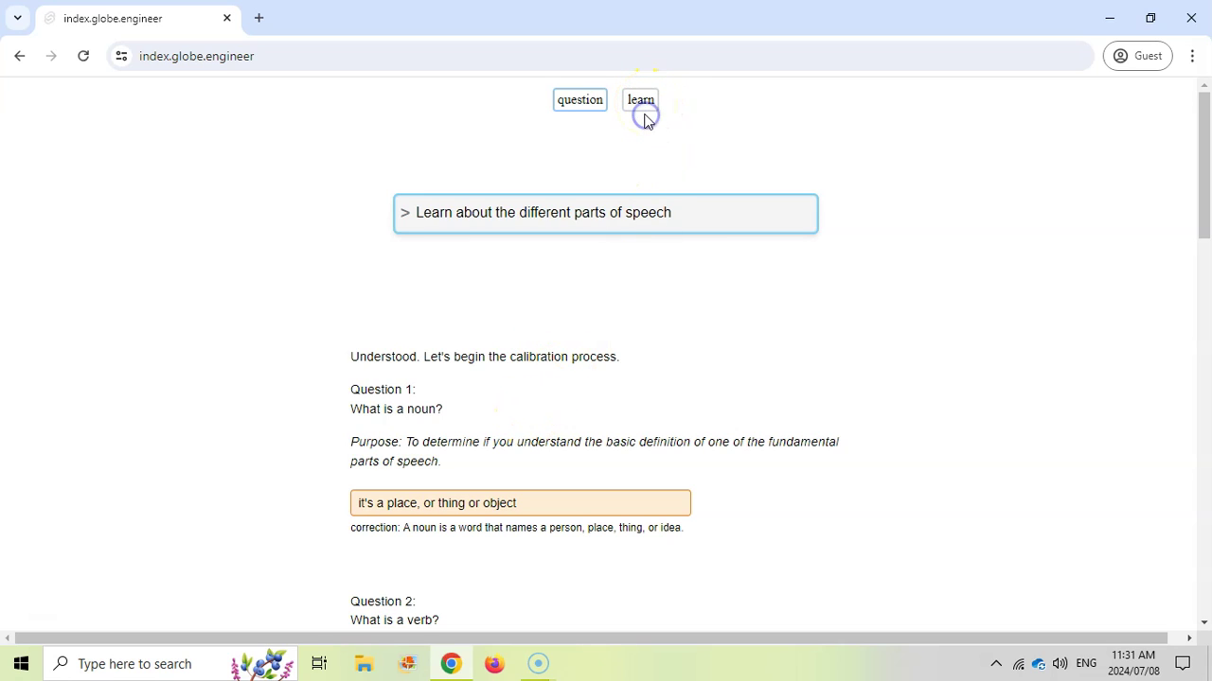
Clear the graded quiz via lesson mode and return to an empty quiz-mode prompt
left_click(643, 106)
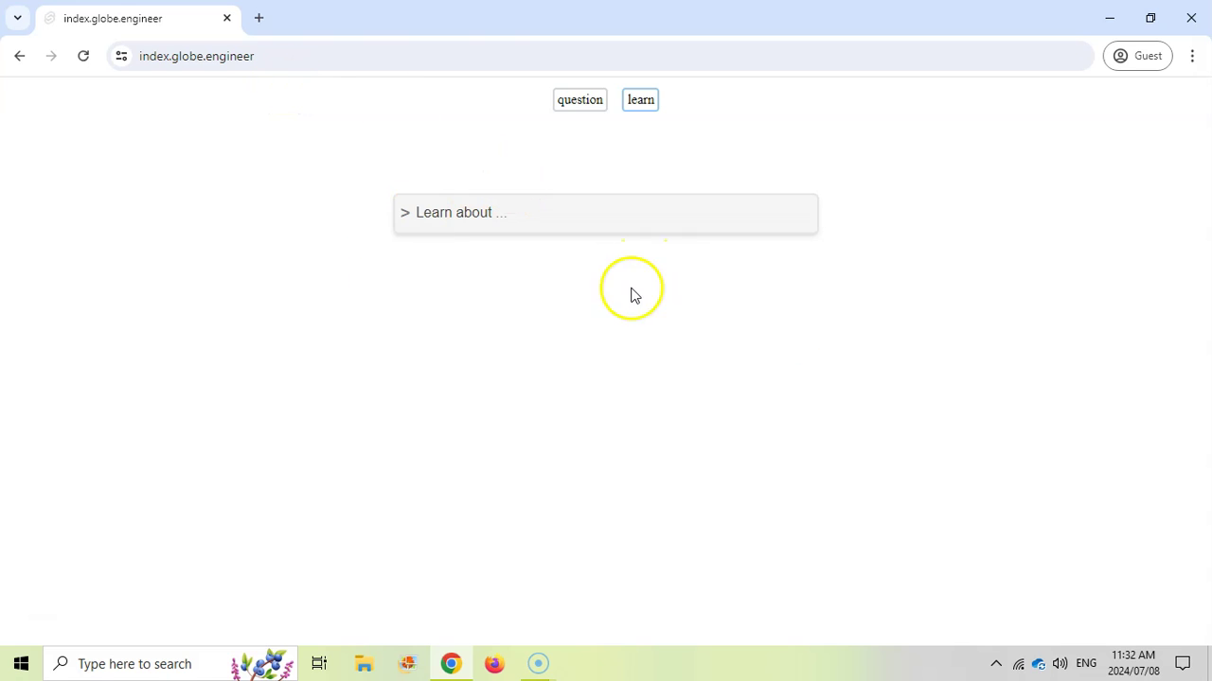
left_click(573, 101)
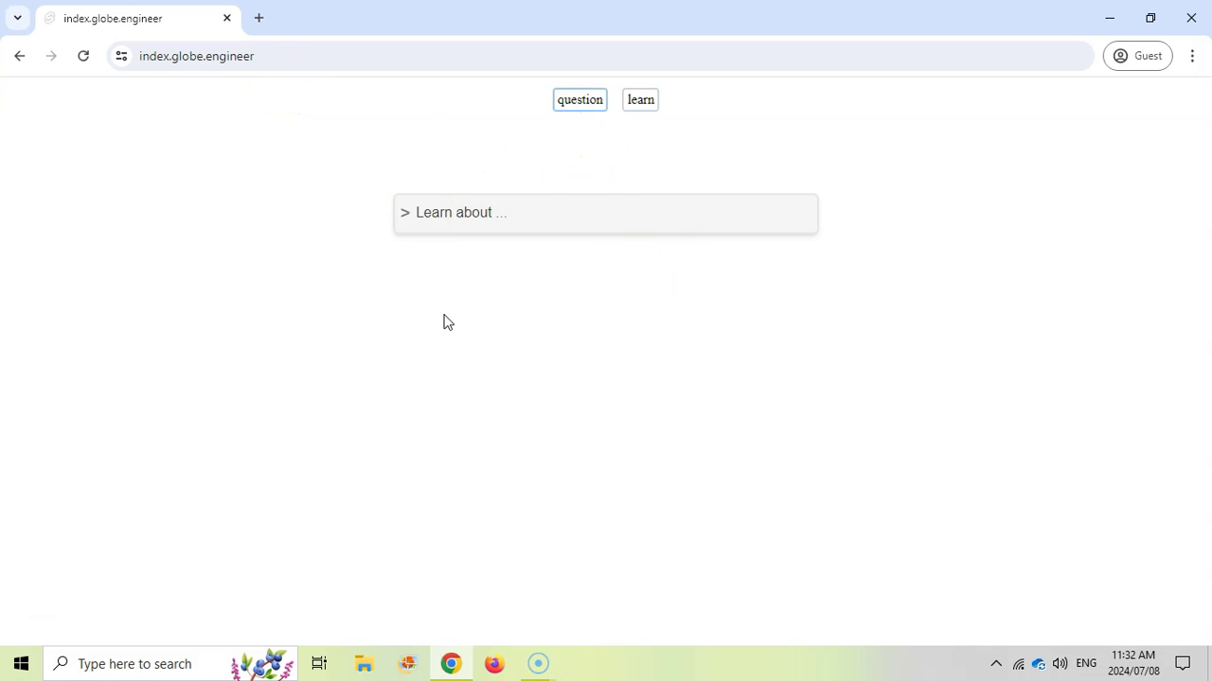